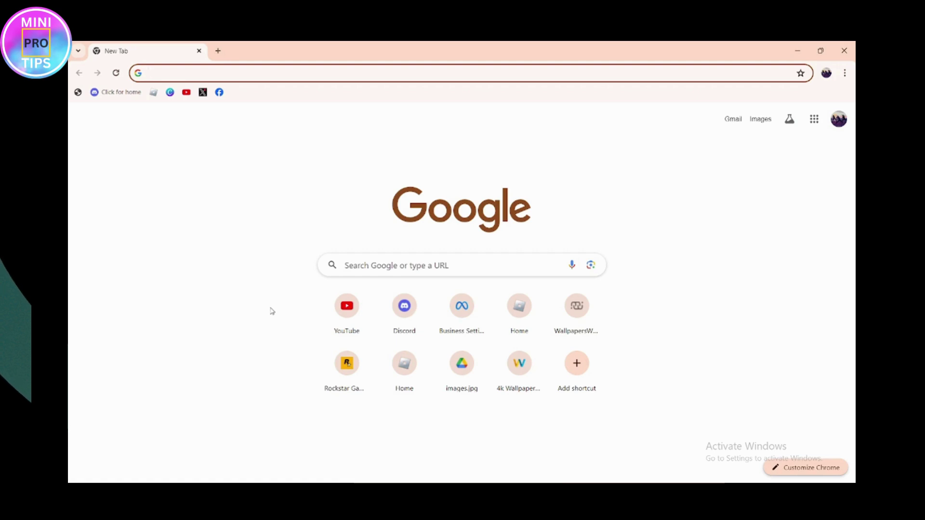
# - Search Google for 'rockstar games' using the suggested query
pyautogui.click(378, 266)
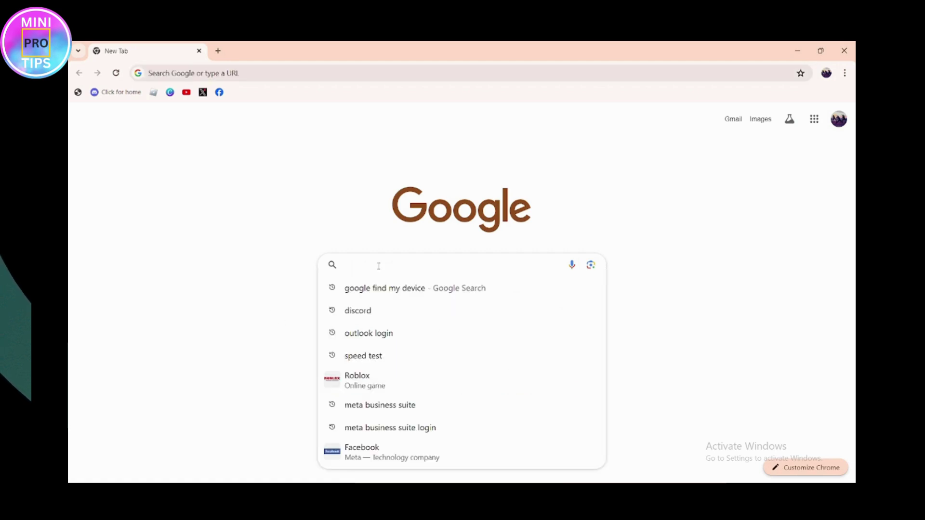
pyautogui.write('ro')
pyautogui.press('Down')
pyautogui.press('Return')
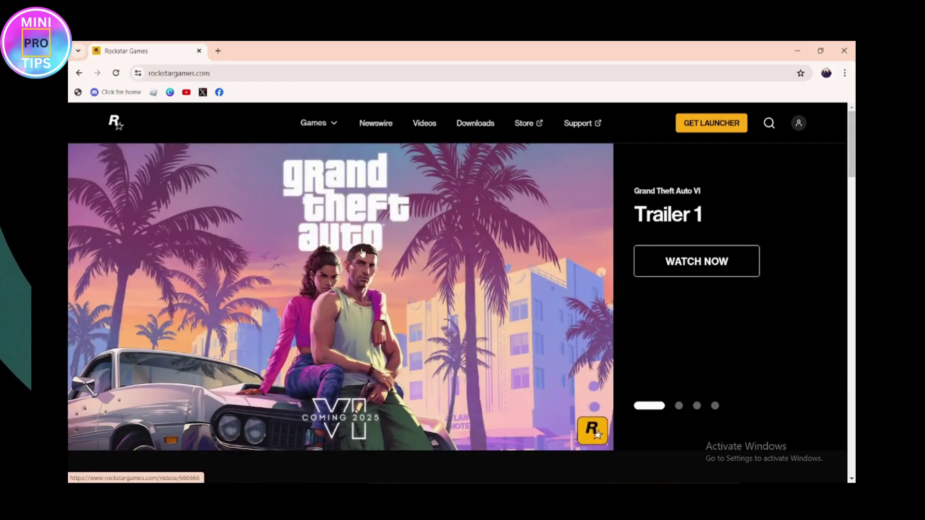
# - Open the Rockstar site search field, then add a new Chrome tab
pyautogui.click(770, 123)
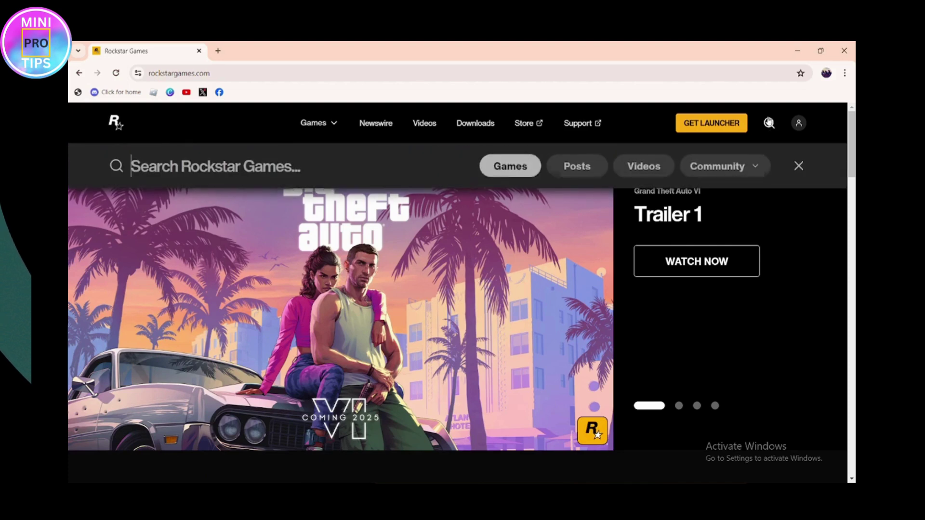
pyautogui.click(320, 167)
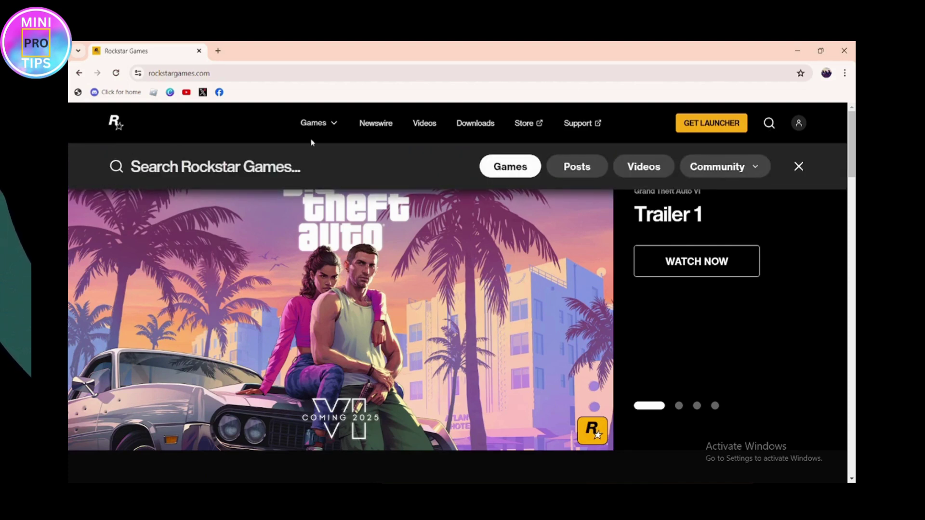
pyautogui.click(219, 50)
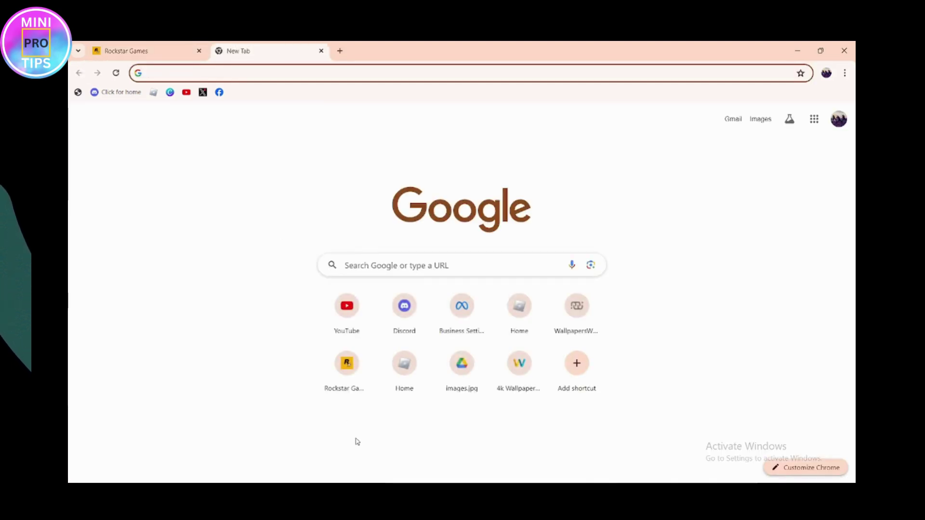
# - Launch the Steam app from Windows Search
pyautogui.press('super')
pyautogui.write('steam')
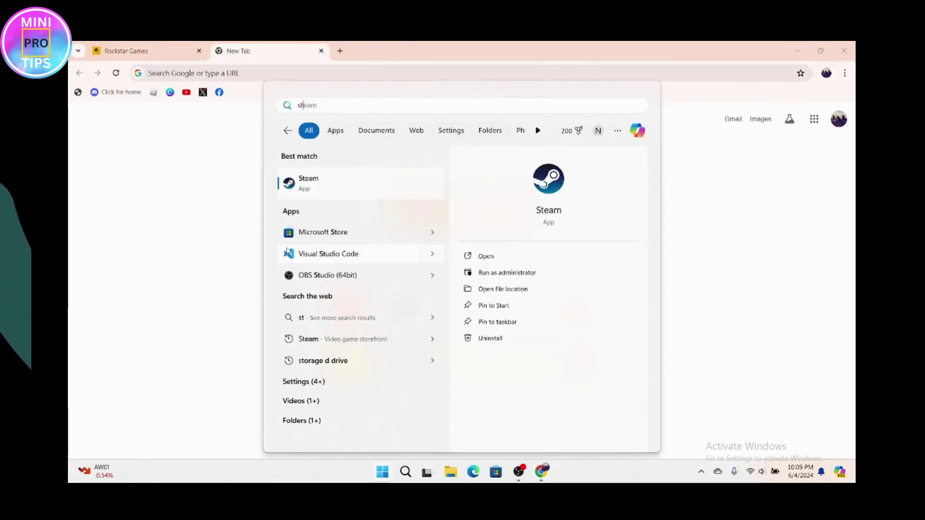
pyautogui.click(309, 183)
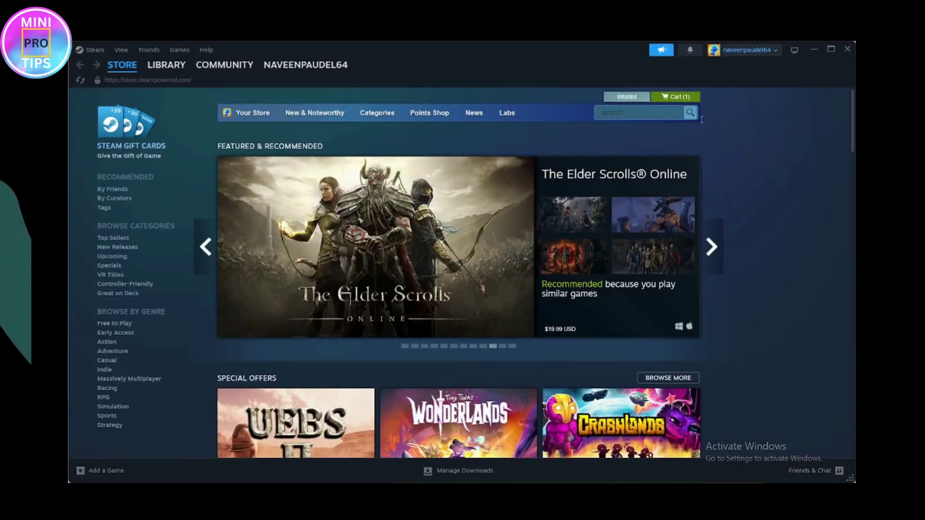
# - Enter 'grand theft auto' in the Steam store search box
pyautogui.click(636, 113)
pyautogui.write('grand theft auto')
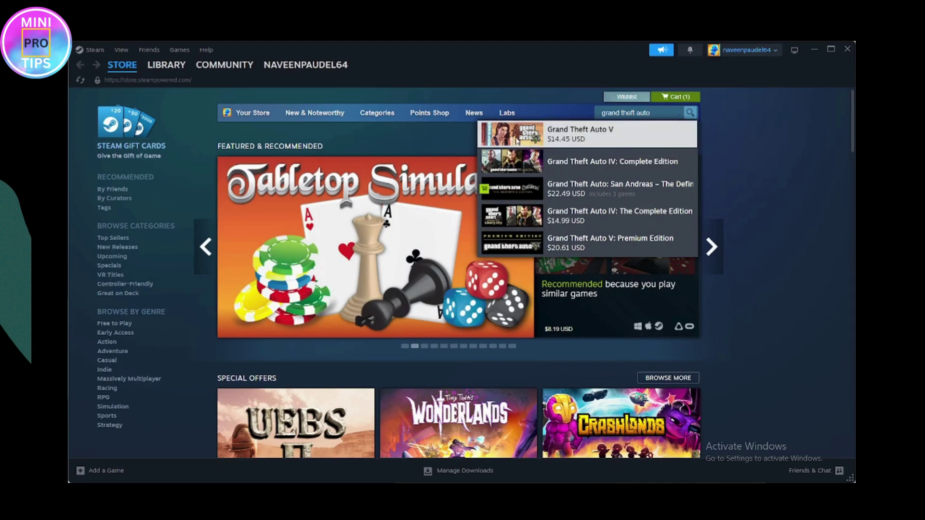
# - Open the Grand Theft Auto V suggestion and pass the age check
pyautogui.click(517, 138)
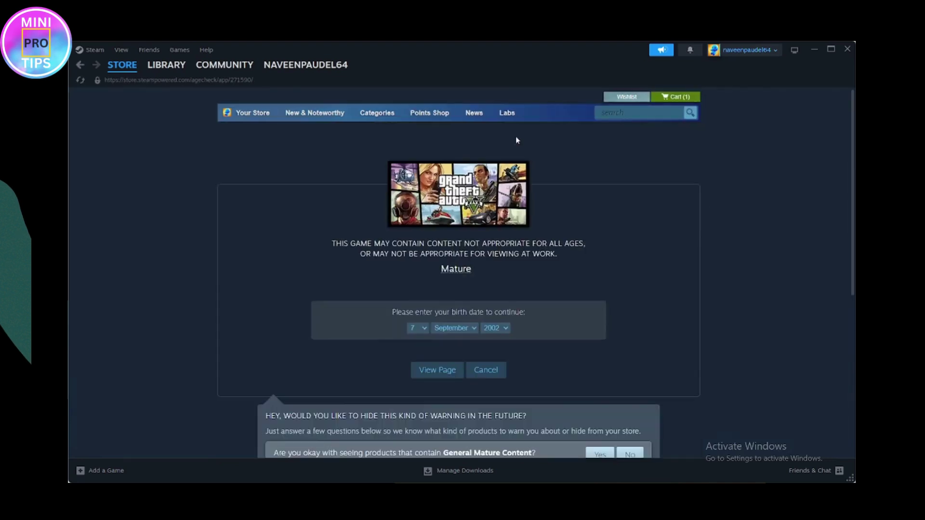
pyautogui.scroll(-1, 497, 281)
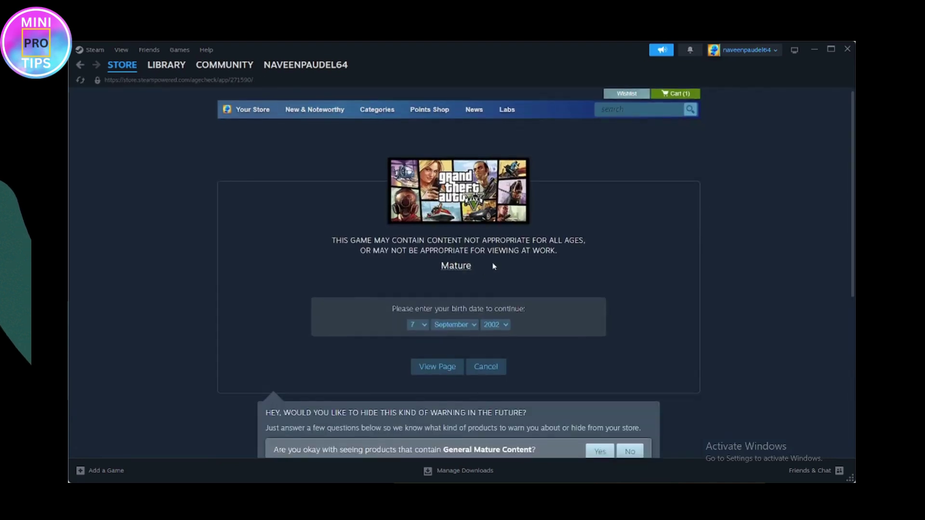
pyautogui.scroll(-1, 483, 269)
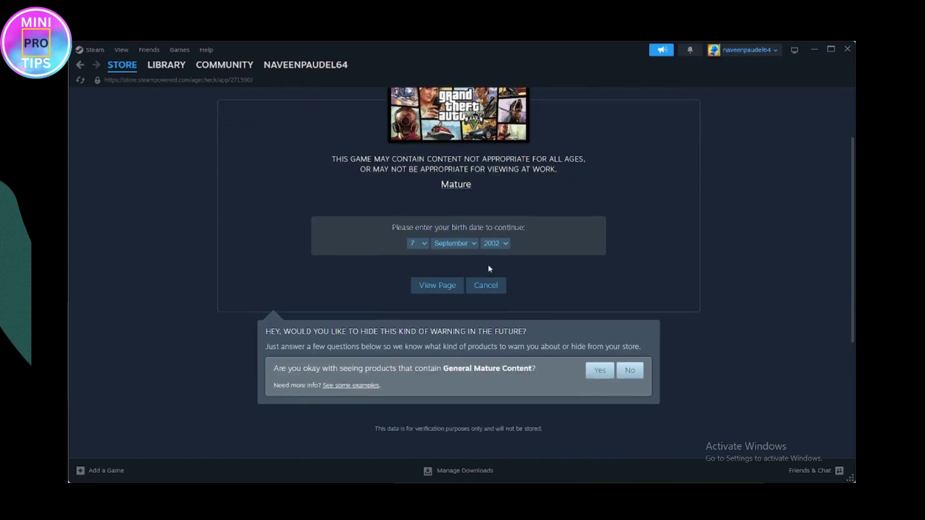
pyautogui.scroll(2, 483, 270)
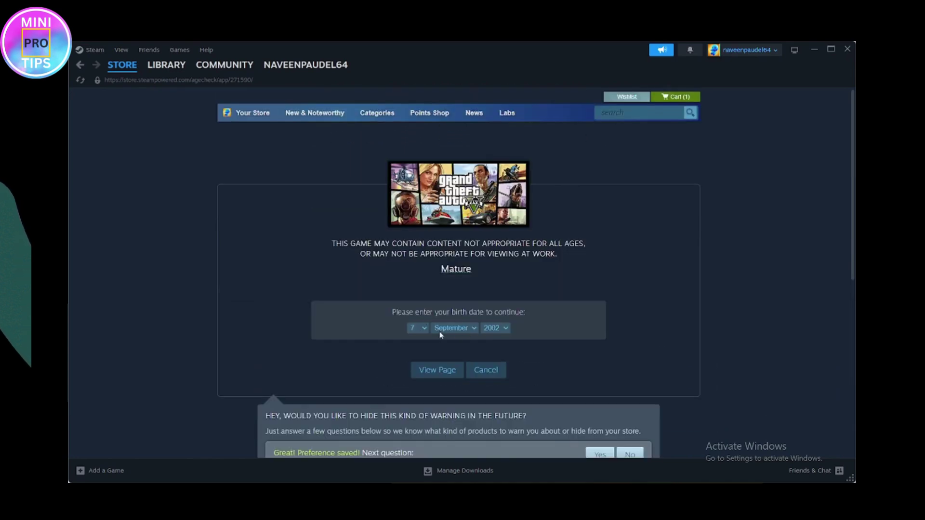
pyautogui.click(455, 371)
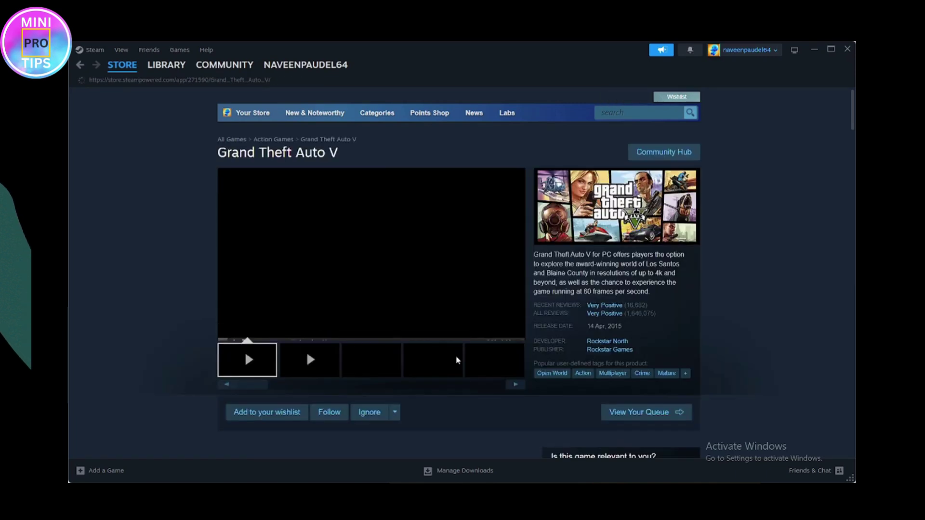
pyautogui.scroll(-1, 399, 326)
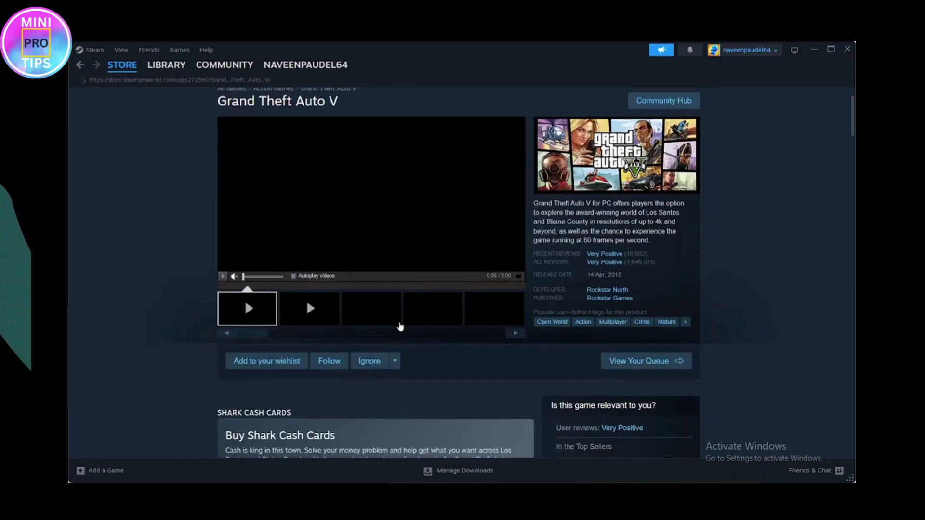
pyautogui.scroll(-1, 399, 327)
pyautogui.scroll(-3, 399, 325)
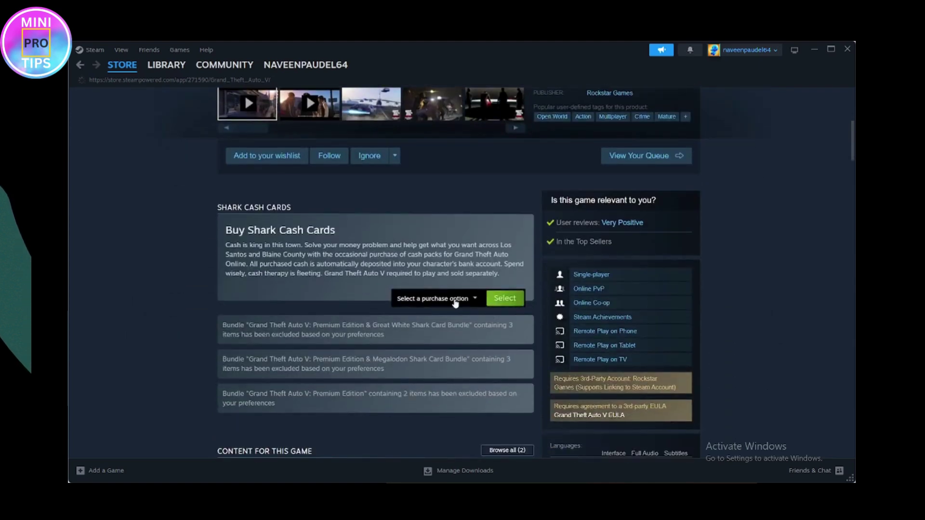
# - Browse the Shark Cash Card purchase options, then close Steam
pyautogui.click(455, 303)
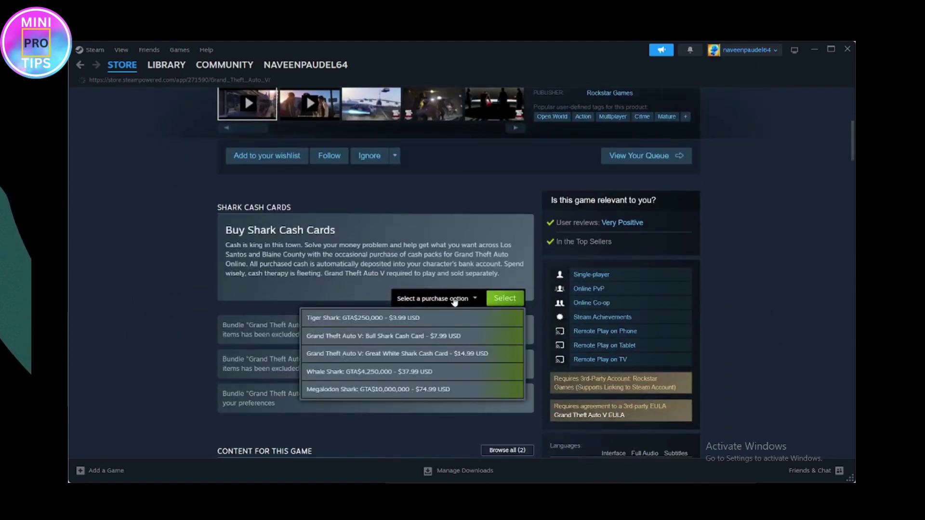
pyautogui.click(511, 297)
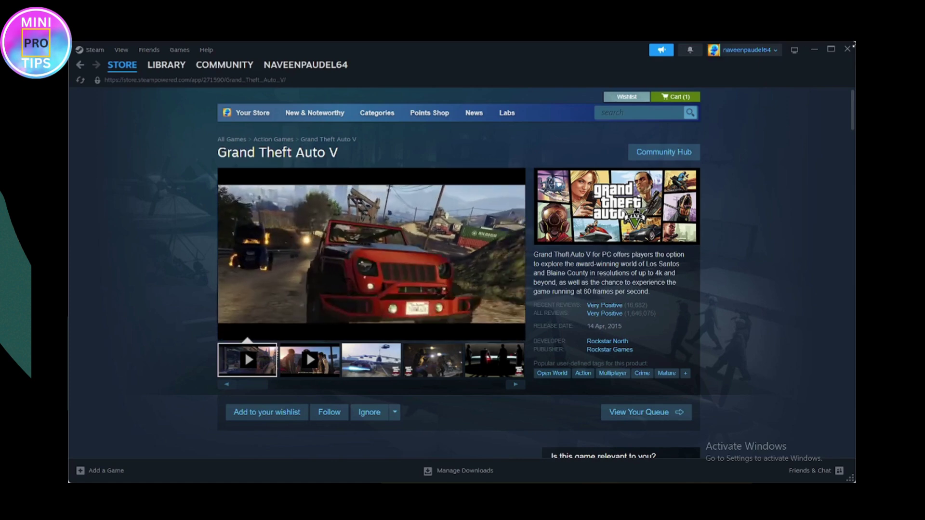
pyautogui.click(847, 49)
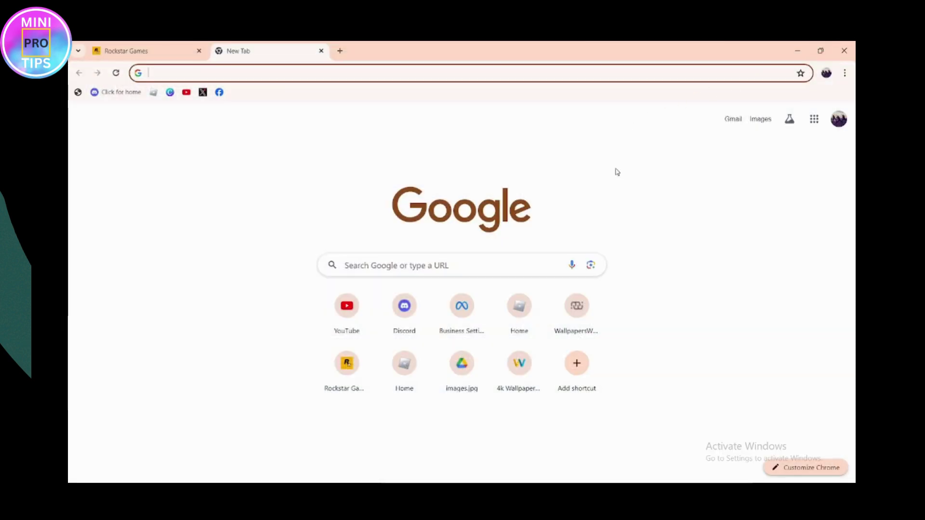